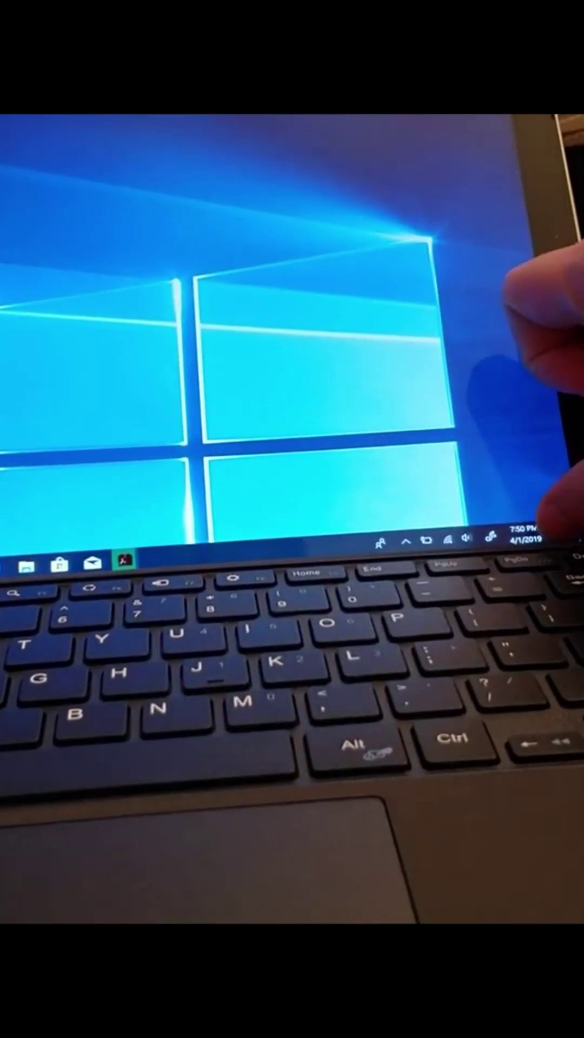
Open the Action Center from the right screen edge to show the Bluetooth quick-action tile
left_click_drag(569, 325, 503, 325)
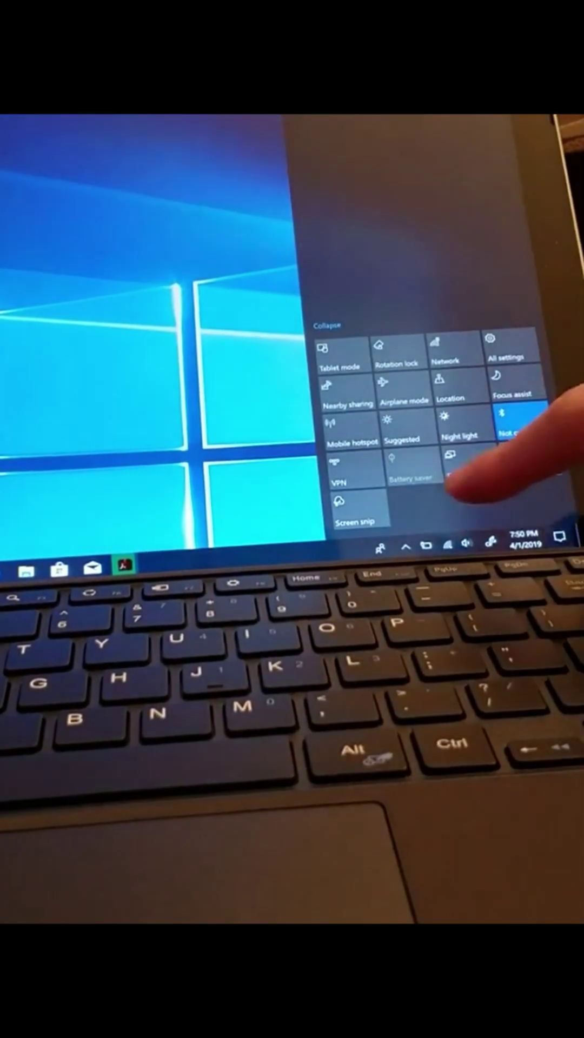